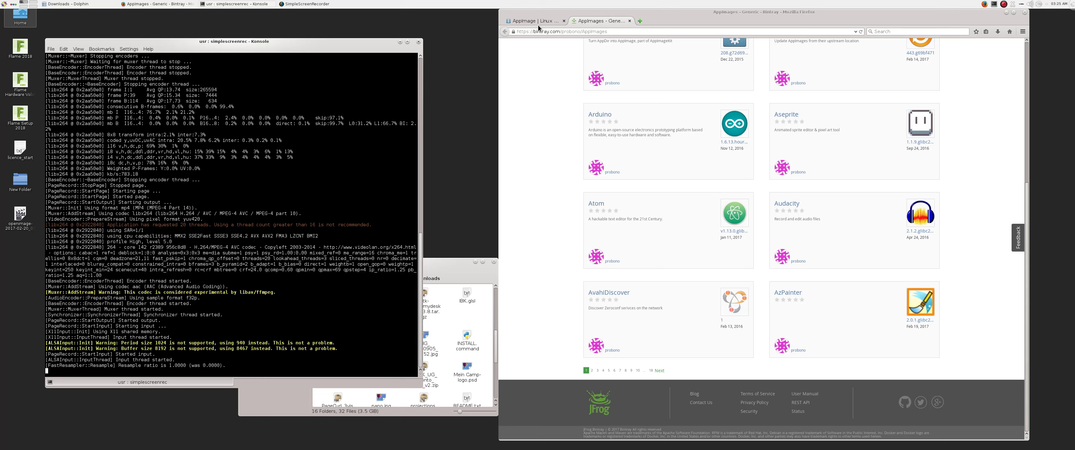
Step: Switch to the appimage.org tab to read its 'Now what?' chmod a+x and run instructions
left_click(530, 21)
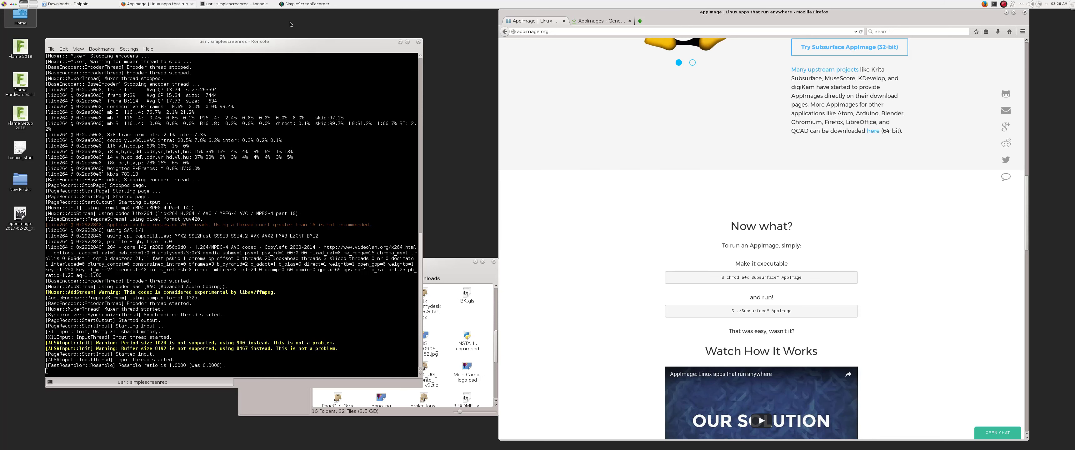
Step: Raise the screen recorder, then Konsole, then bring Dolphin's Downloads folder to the front
left_click(296, 6)
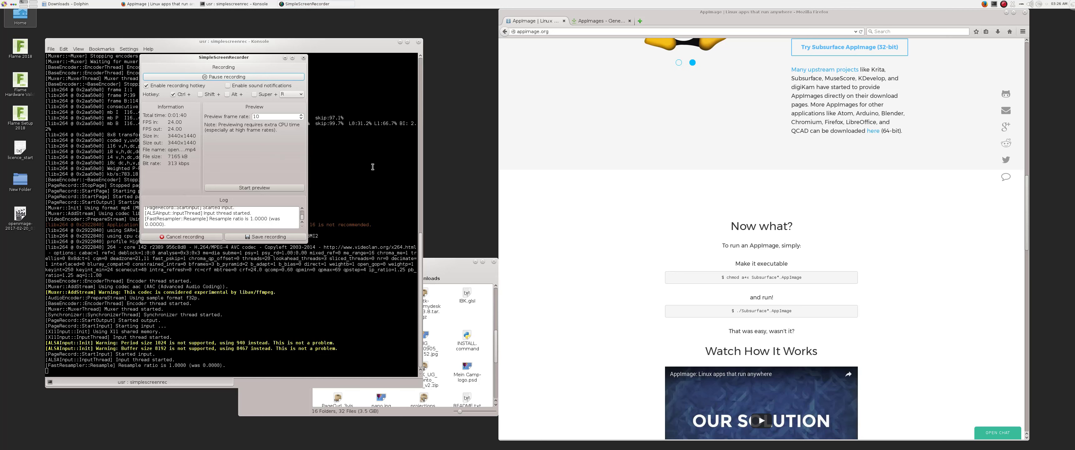
left_click(303, 43)
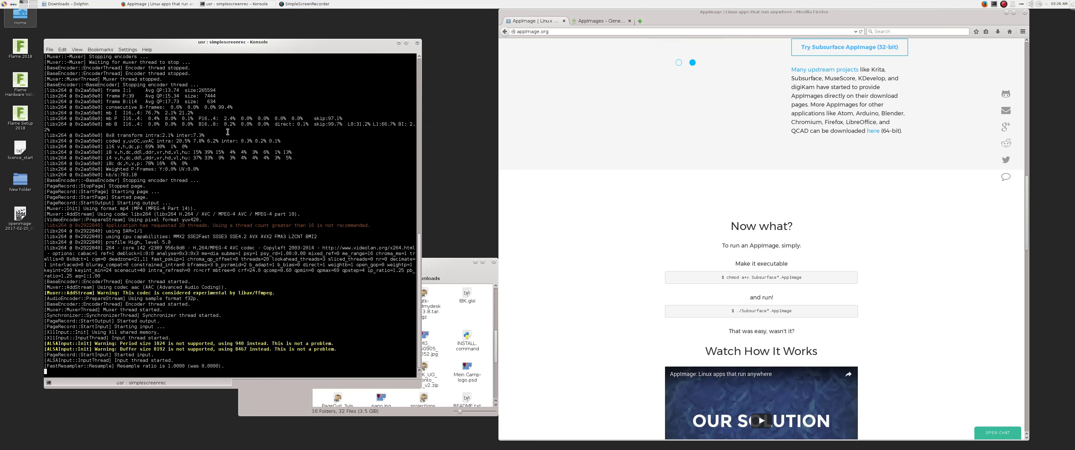
left_click(436, 264)
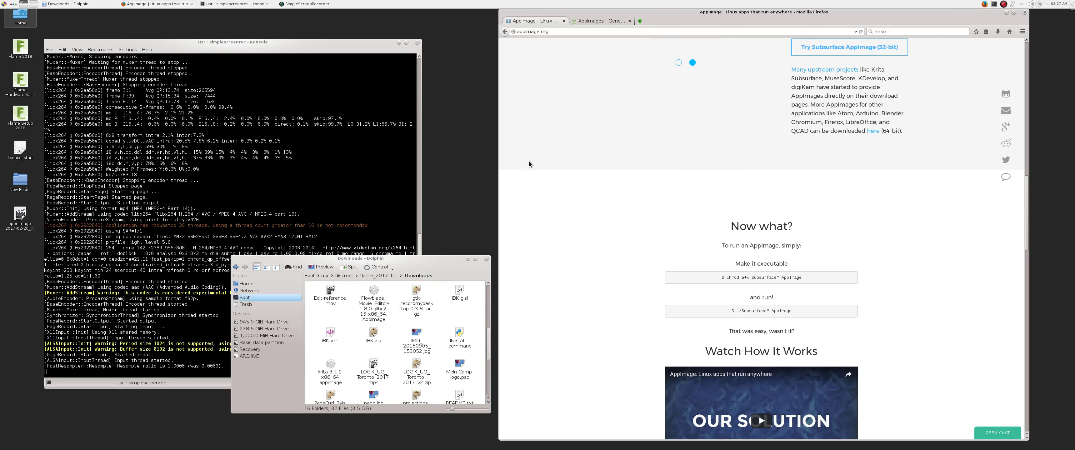
Step: Open a new Konsole from the desktop menu and drop krita-3.1.2-x86_64.appimage onto it
left_click(399, 75)
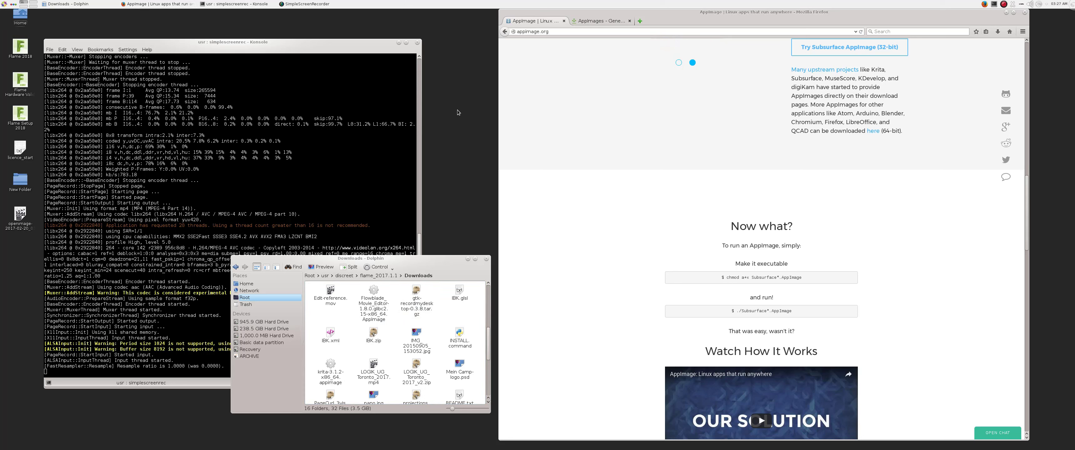
right_click(455, 65)
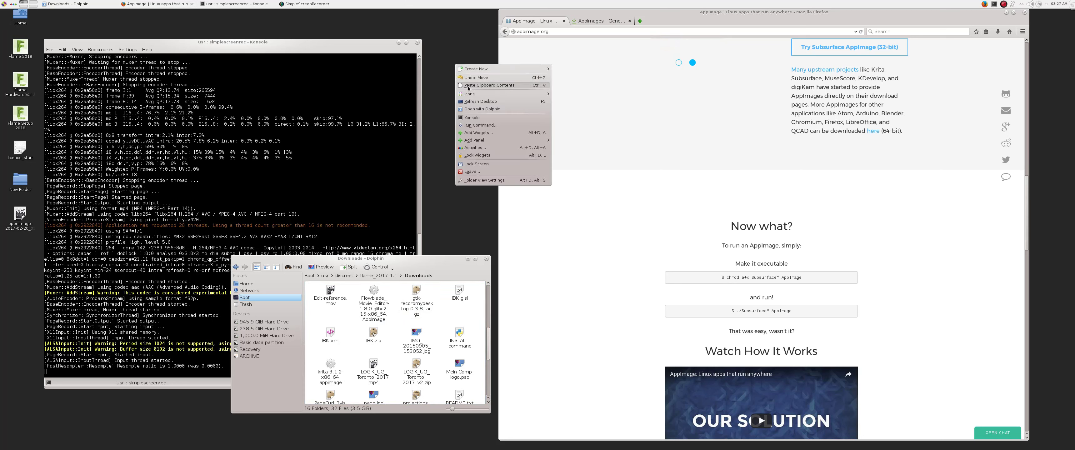
left_click(472, 117)
left_click_drag(506, 14, 158, 29)
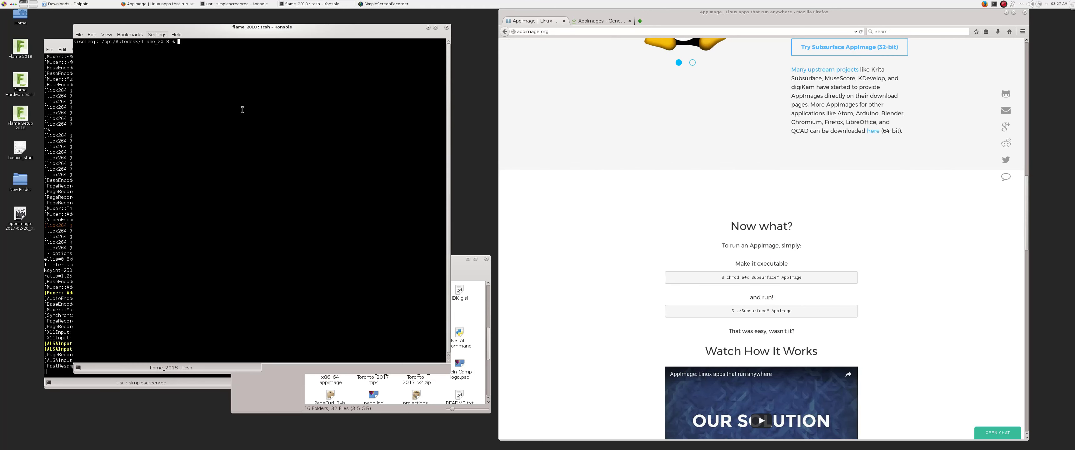
left_click_drag(458, 272, 493, 281)
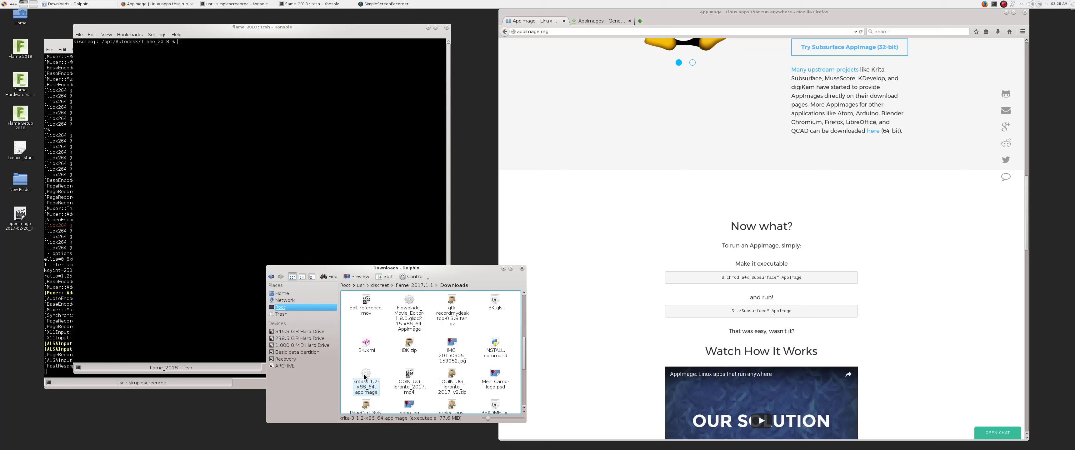
left_click_drag(362, 375, 184, 38)
Step: Paste the krita AppImage path to run Krita 3.1.2, dismiss its splash, then close Krita
left_click(241, 51)
left_click(246, 67)
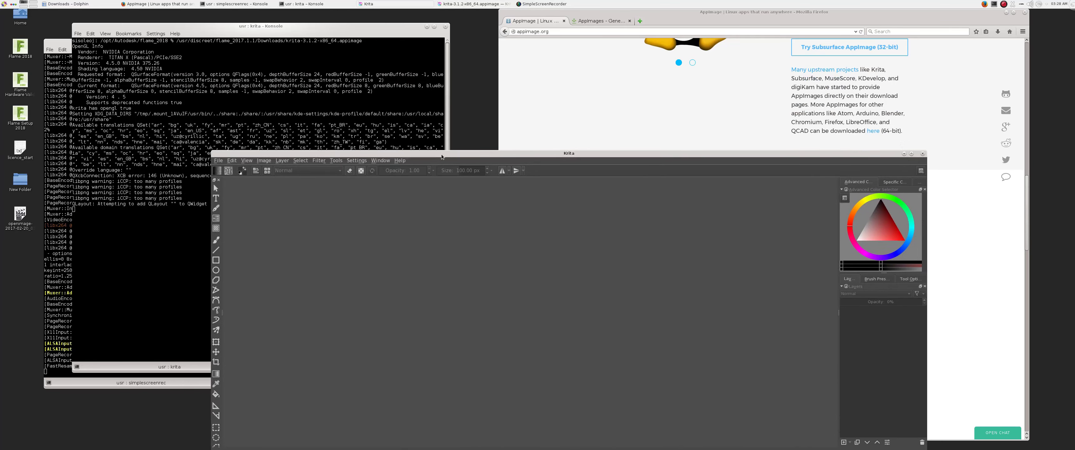
left_click_drag(442, 157, 417, 298)
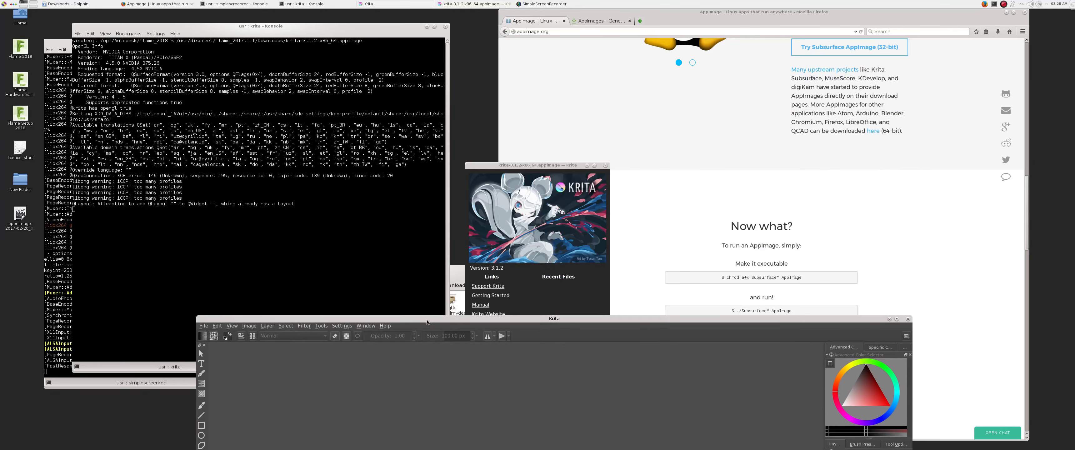
left_click(580, 159)
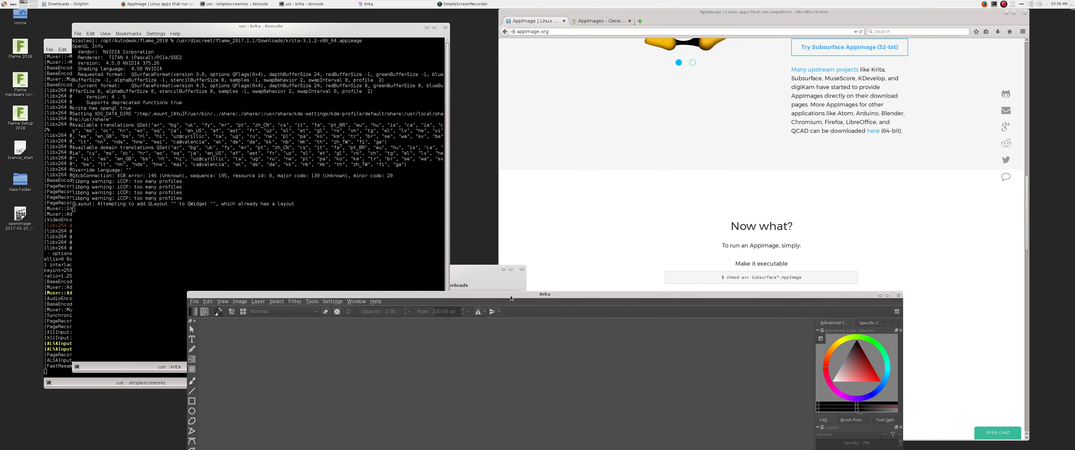
left_click_drag(547, 294, 521, 68)
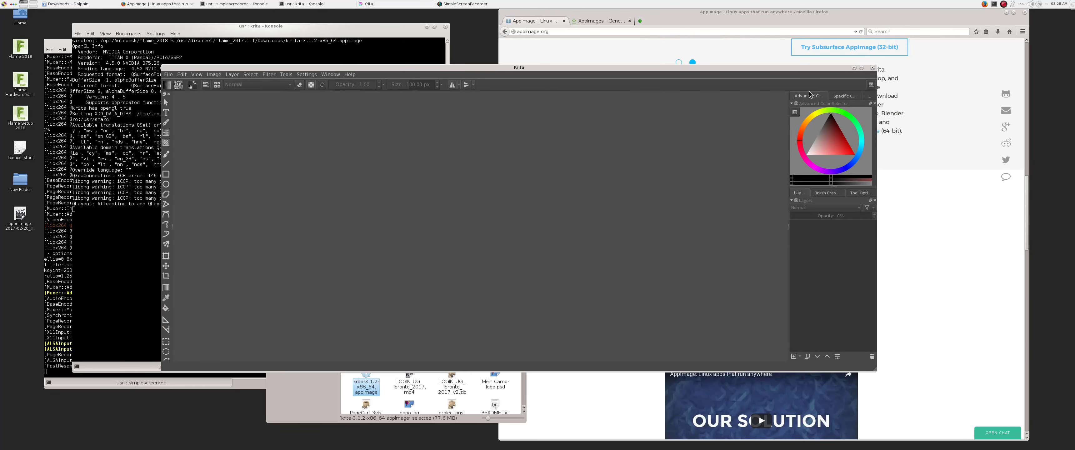
left_click(872, 67)
Step: Close the Krita terminal and open the Atom package page on Bintray's AppImages listing
left_click(445, 27)
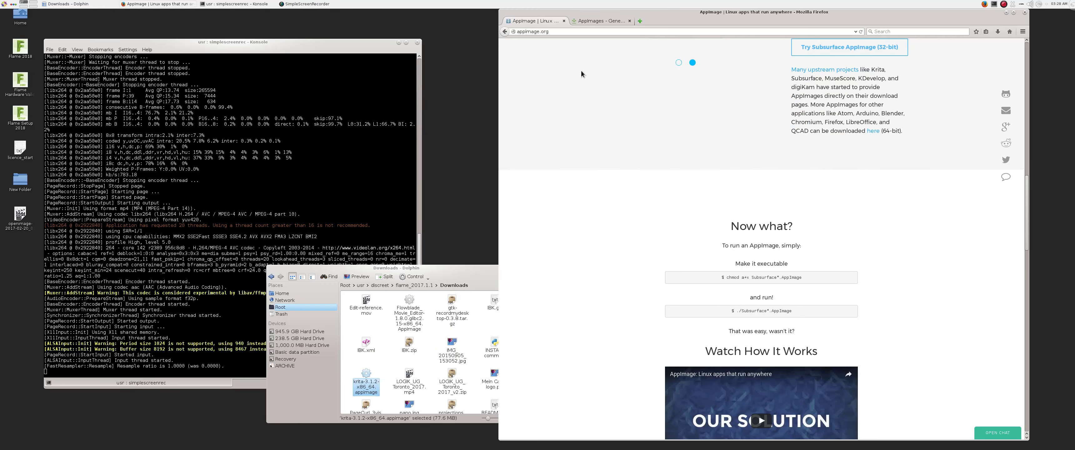
left_click(595, 22)
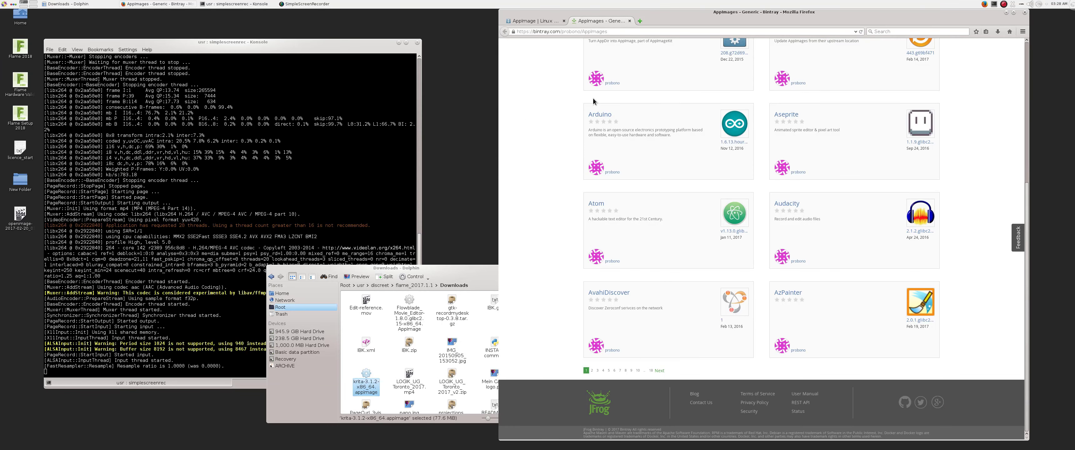
left_click(596, 205)
left_click(535, 20)
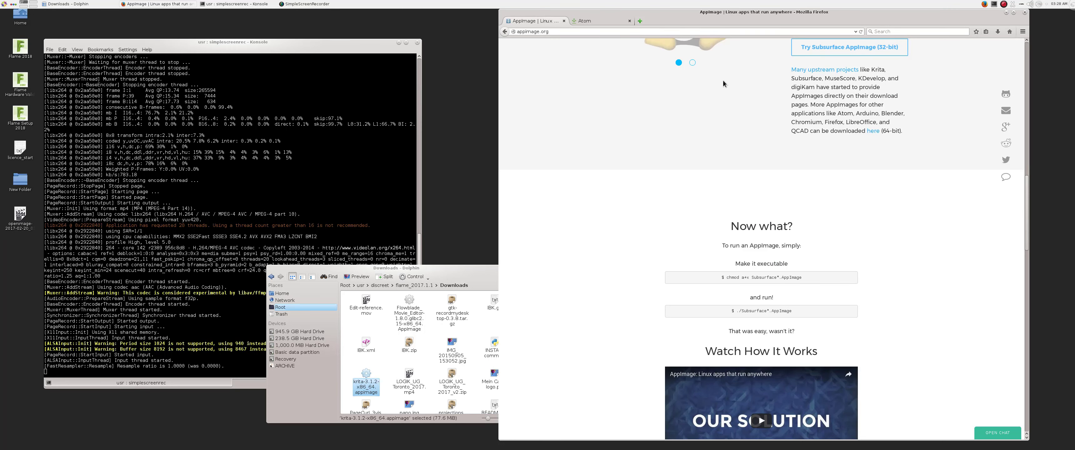
left_click(584, 21)
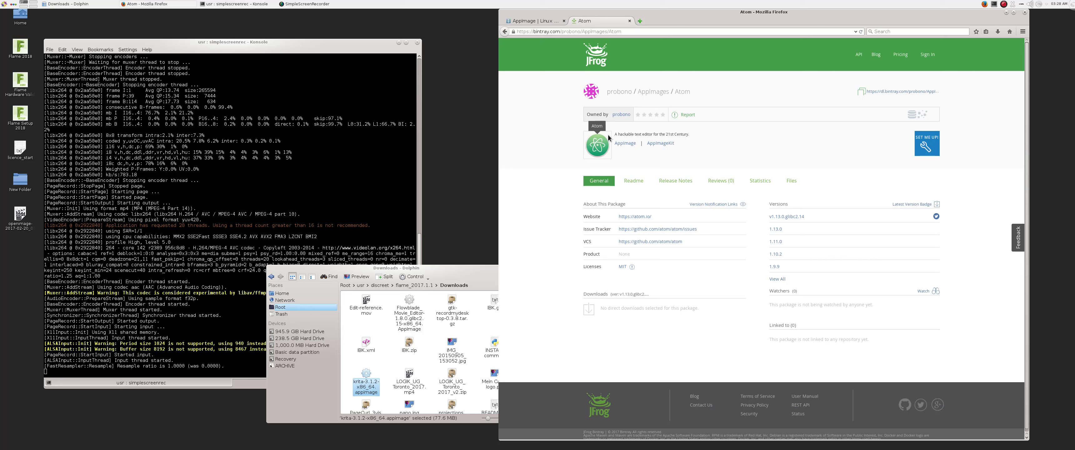
Step: Save Atom-1.10.2-x86_64.AppImage from the package's Files list and check its download progress
left_click(791, 183)
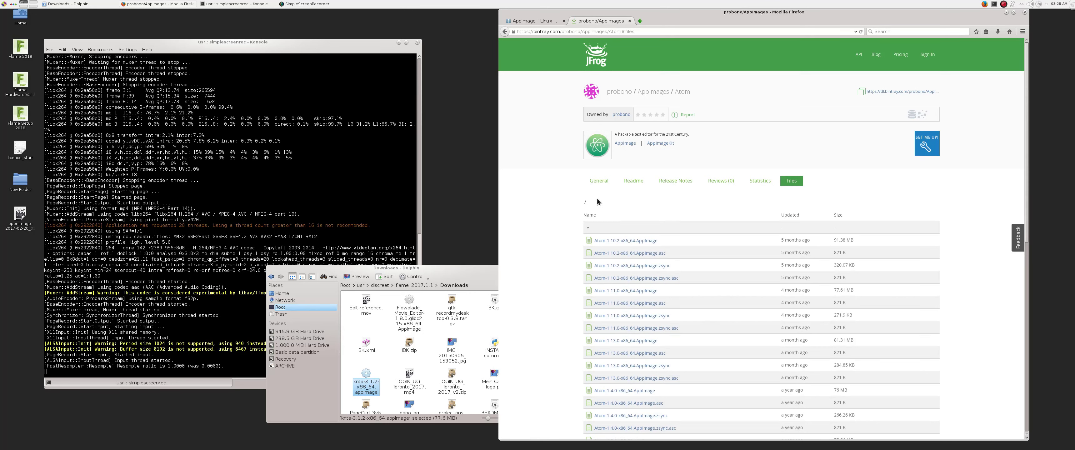
left_click(612, 242)
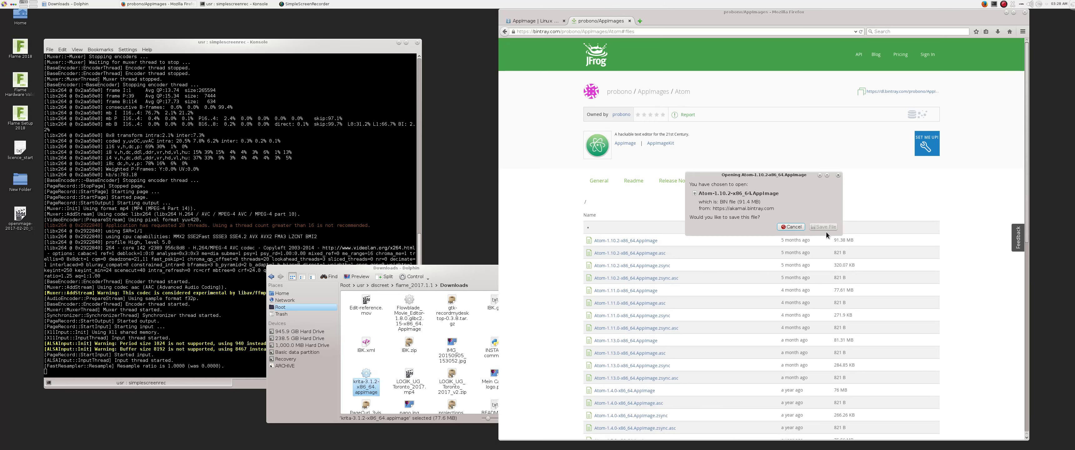
left_click(823, 228)
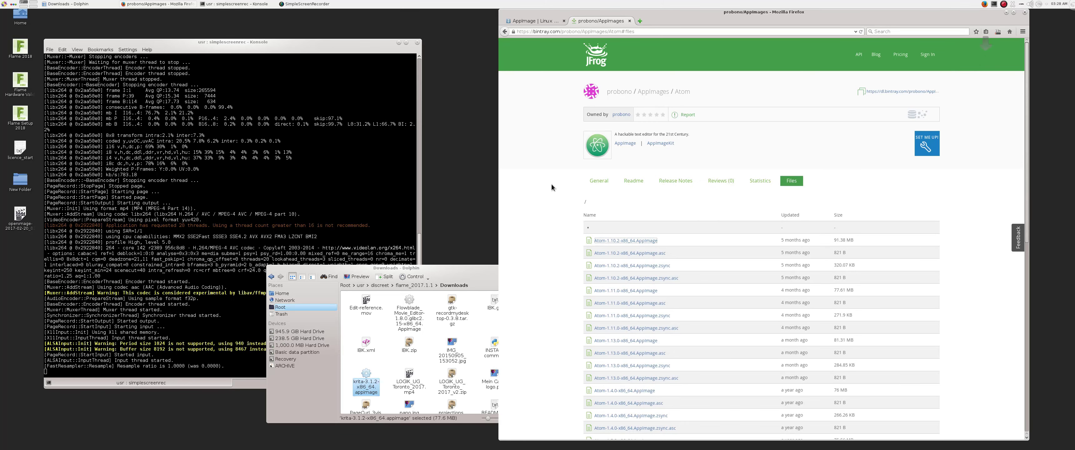
left_click(998, 33)
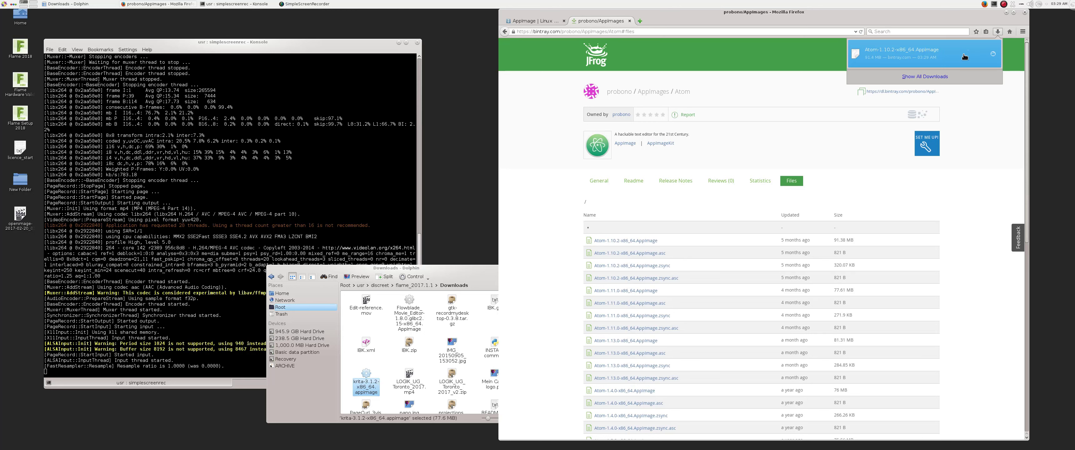
Step: Show the Atom AppImage's Downloads folder in Dolphin beside appimage.org's 'Now what?' section
left_click(994, 57)
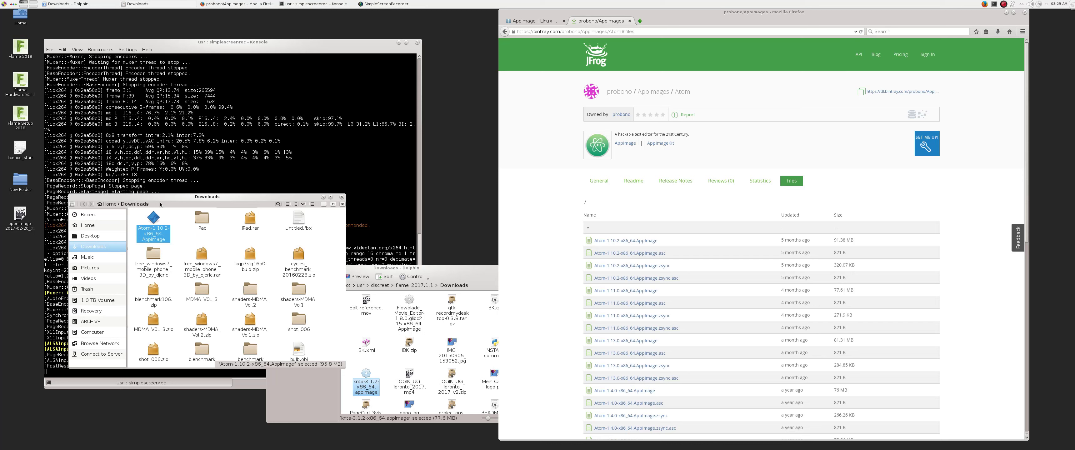
left_click_drag(160, 205, 149, 210)
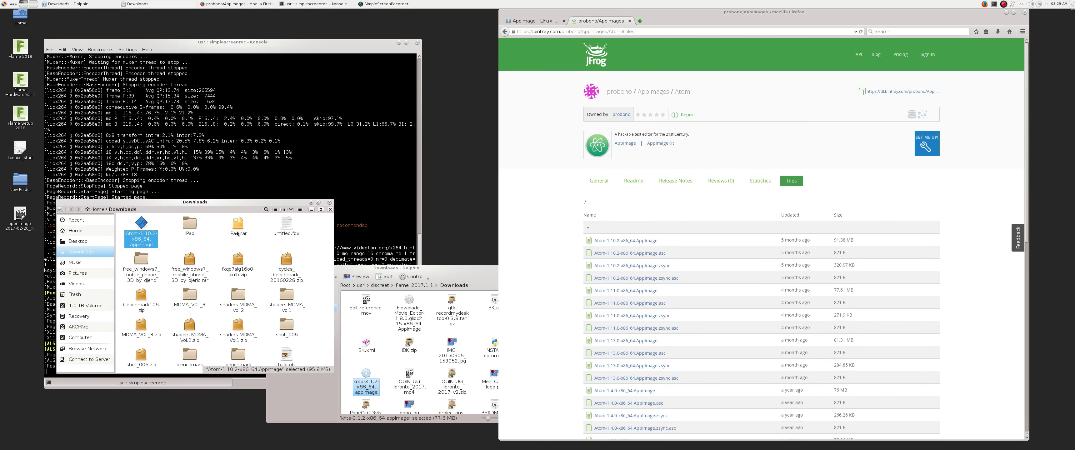
left_click(534, 20)
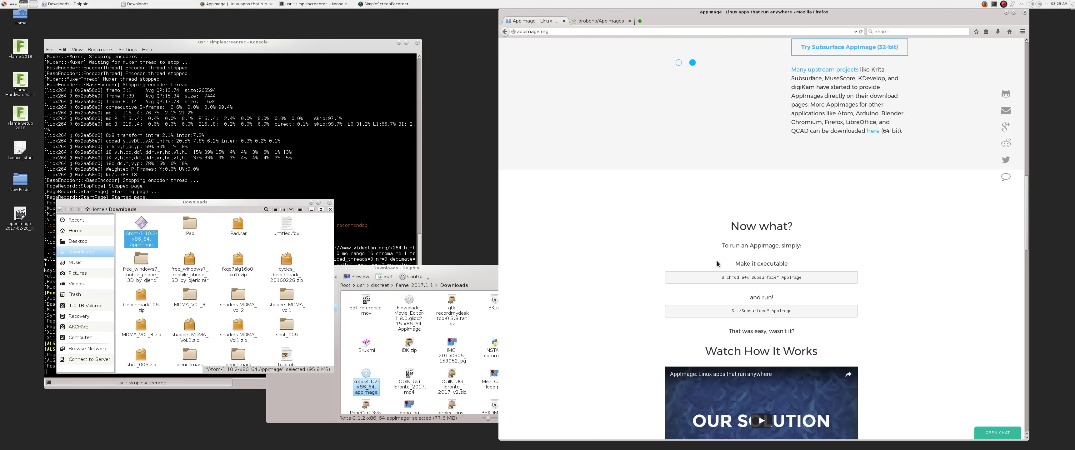
scroll(728, 182, "down", 5)
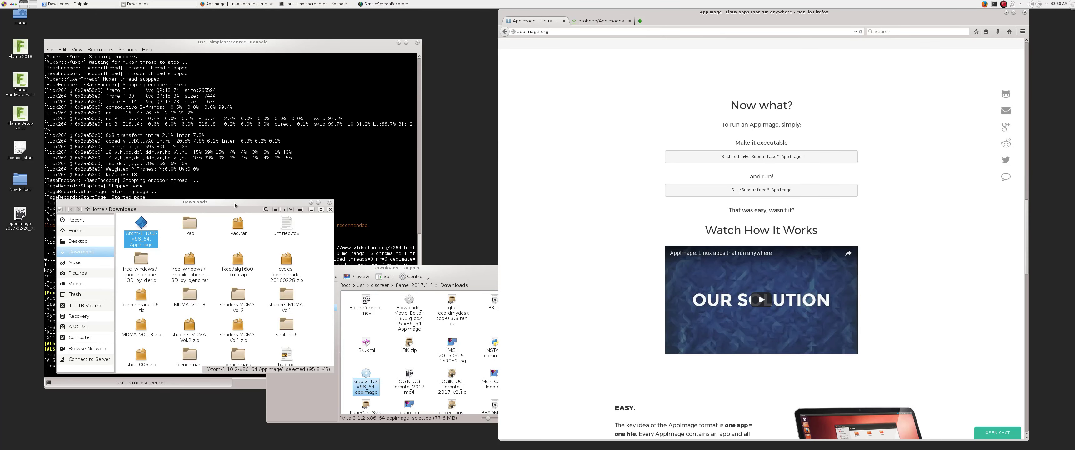
left_click_drag(141, 223, 152, 118)
Step: Open a new Konsole window and arrange it beside the Downloads folder
right_click(346, 9)
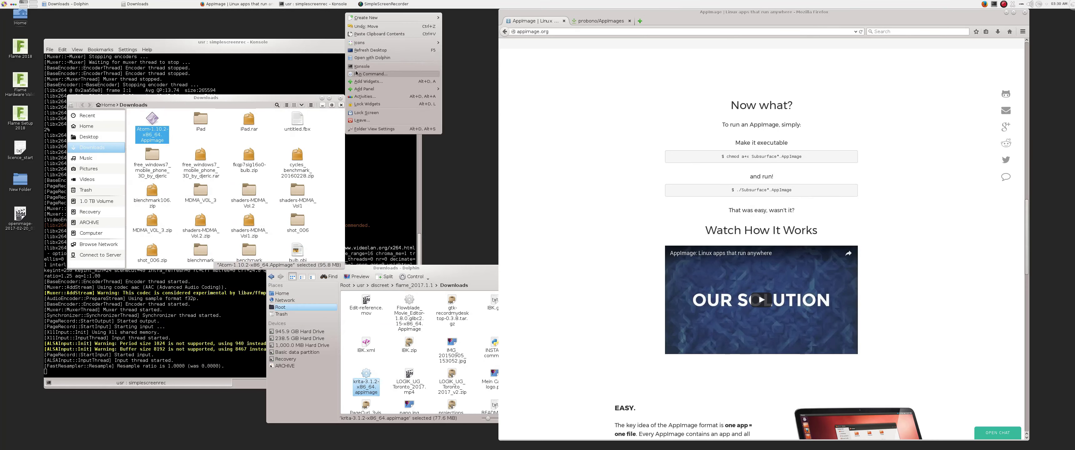
left_click(393, 82)
left_click_drag(781, 105, 132, 119)
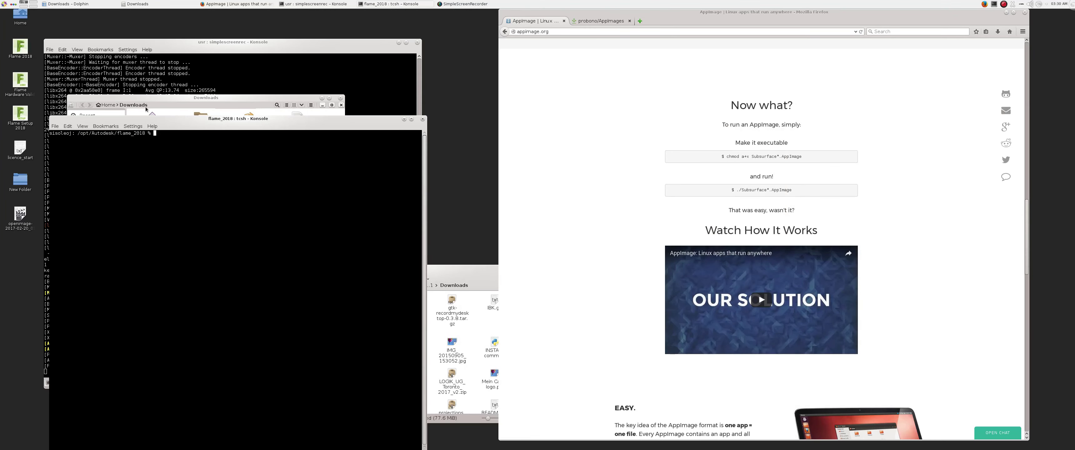
left_click_drag(210, 101, 589, 219)
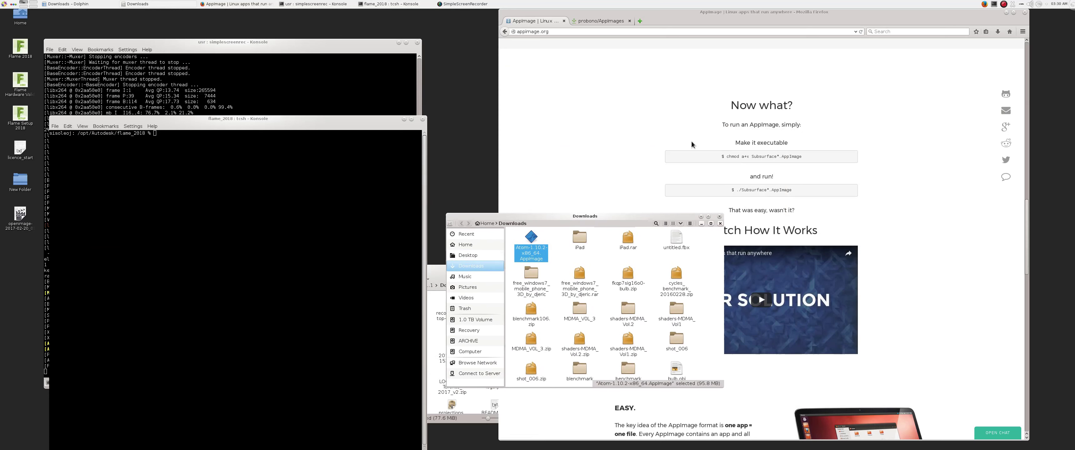
Step: Copy 'chmod a+x' from the appimage.org page and paste it at the Konsole prompt
left_click_drag(727, 156, 747, 158)
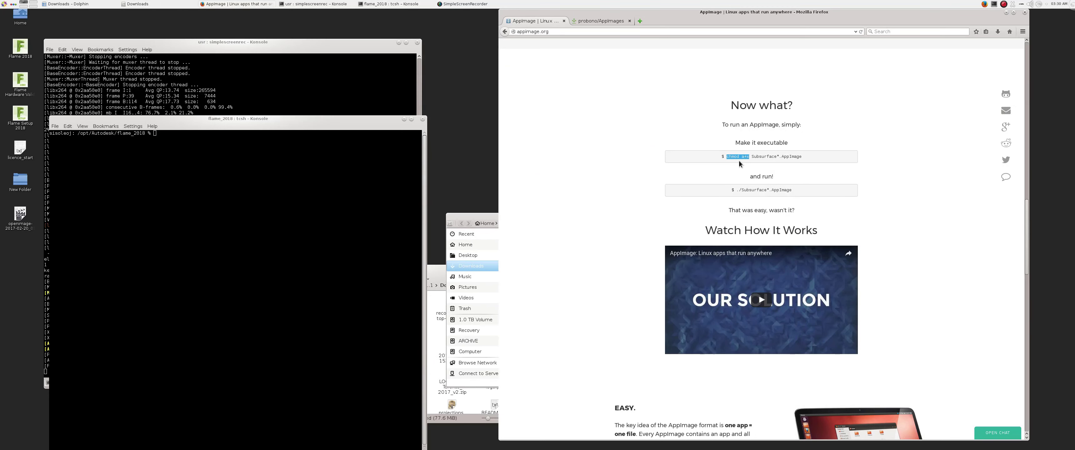
right_click(739, 164)
left_click(748, 166)
left_click(157, 133)
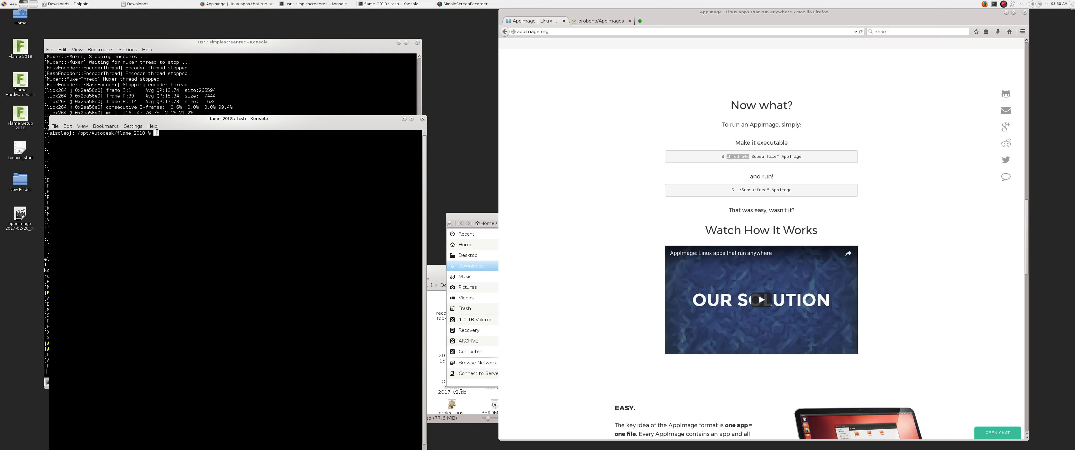
right_click(156, 133)
left_click(175, 144)
Step: Complete the command with the Atom-1.10.2-x86_64.AppImage path and run it, then drop the file in again
left_click_drag(526, 238, 195, 136)
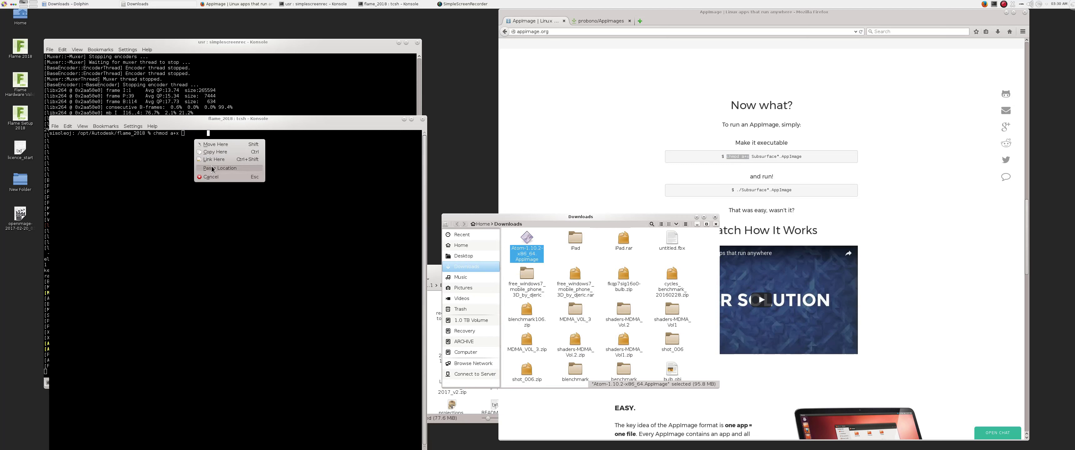
left_click(228, 166)
left_click(370, 139)
key("Return")
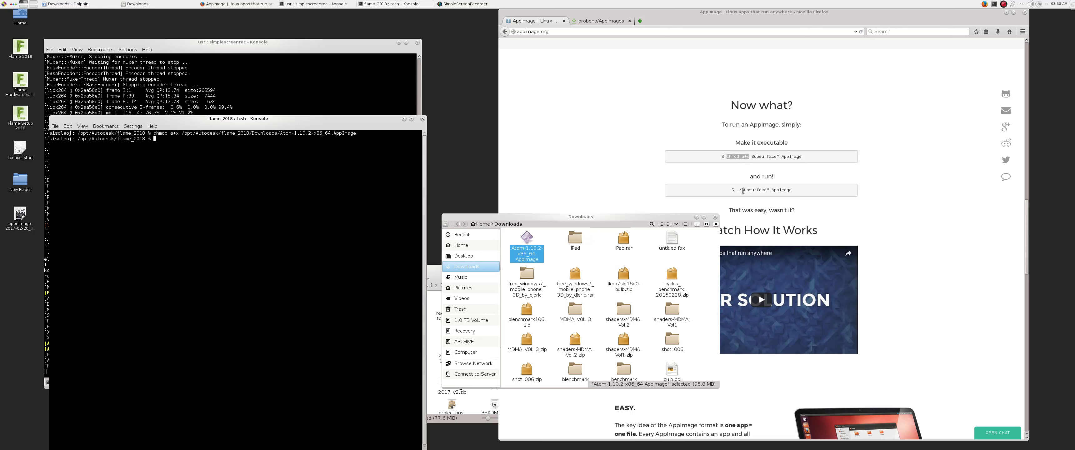
left_click_drag(526, 240, 178, 147)
Step: Paste the Atom AppImage path to launch it and answer the desktop-file installation prompt
left_click(202, 172)
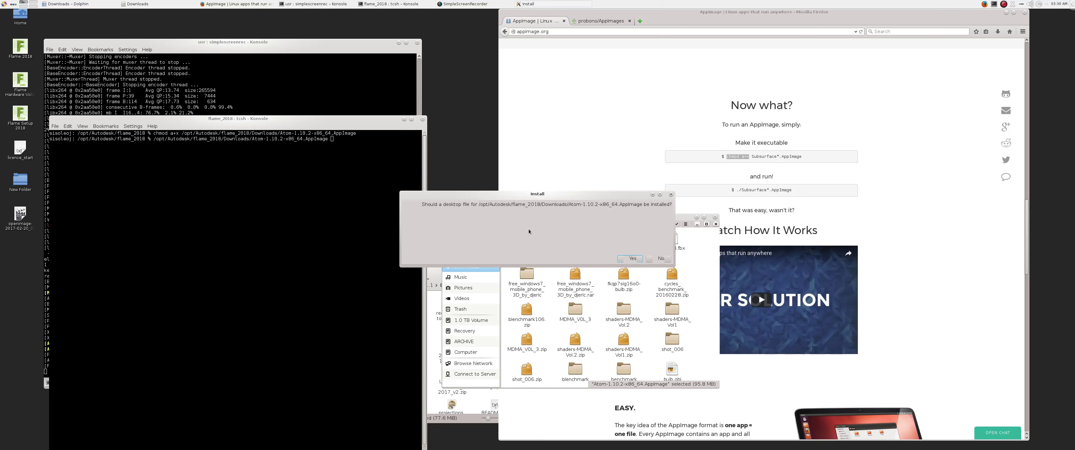
left_click(657, 259)
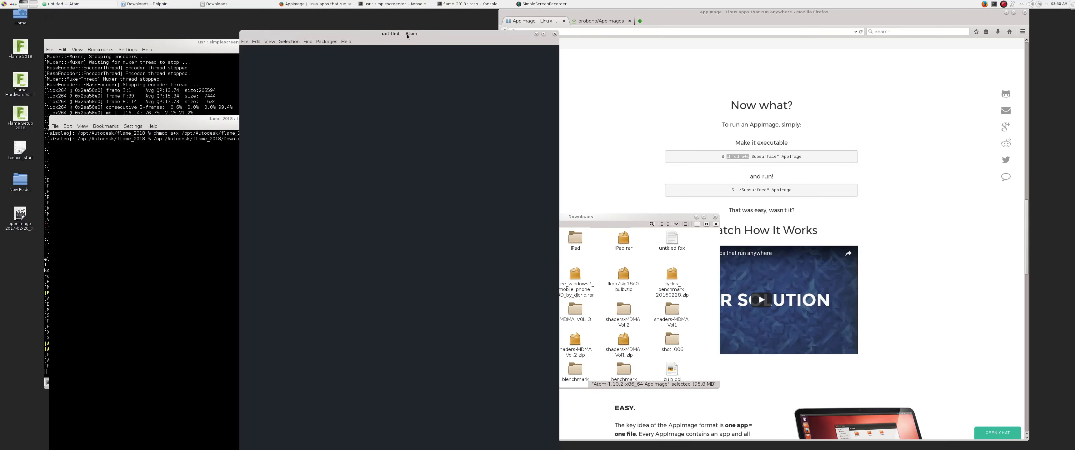
Step: Move Atom's Welcome Guide window left and bring Firefox's appimage.org page forward
left_click_drag(452, 16, 363, 16)
left_click(592, 88)
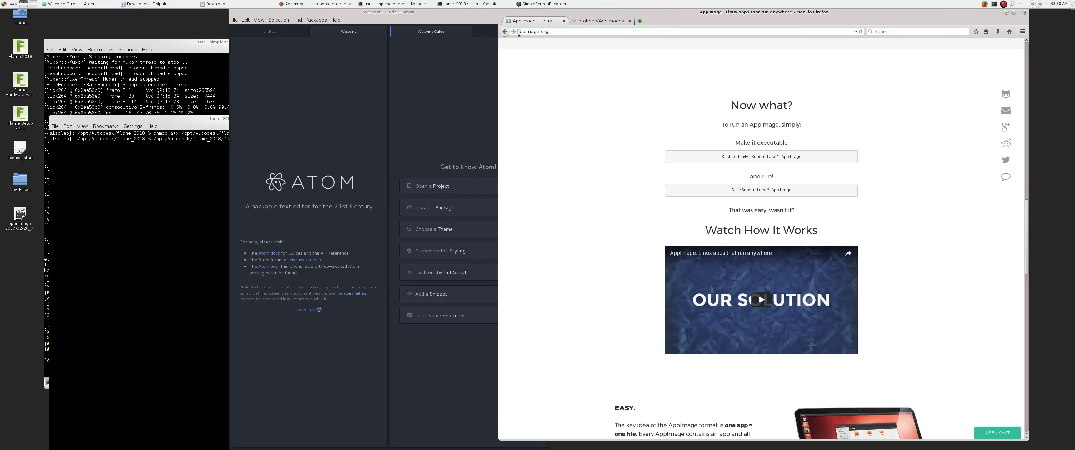
left_click_drag(519, 33, 546, 33)
left_click(532, 53)
left_click(556, 33)
Step: Move Atom right, bring both Dolphin Downloads windows forward, and scroll the flame_2017.1.1 file list
left_click_drag(317, 22, 666, 36)
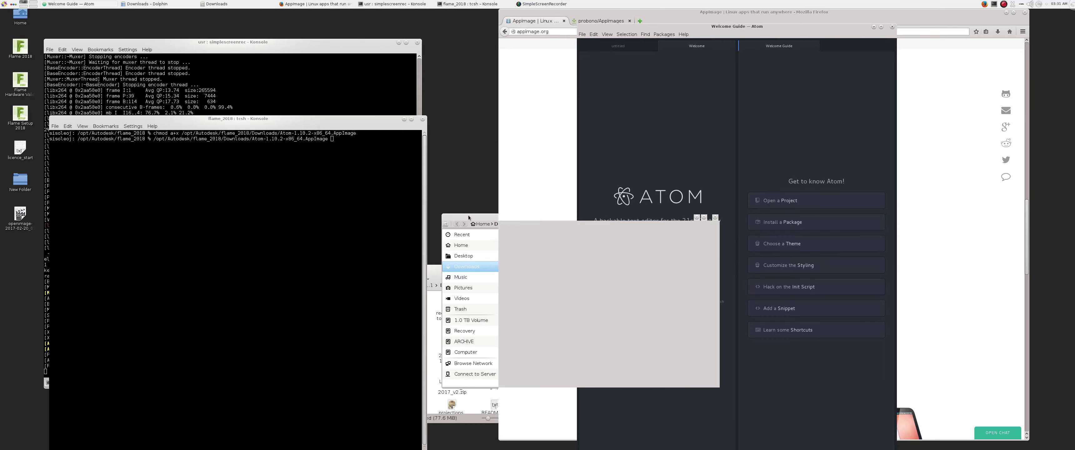
left_click_drag(508, 188, 532, 180)
left_click_drag(455, 268, 453, 224)
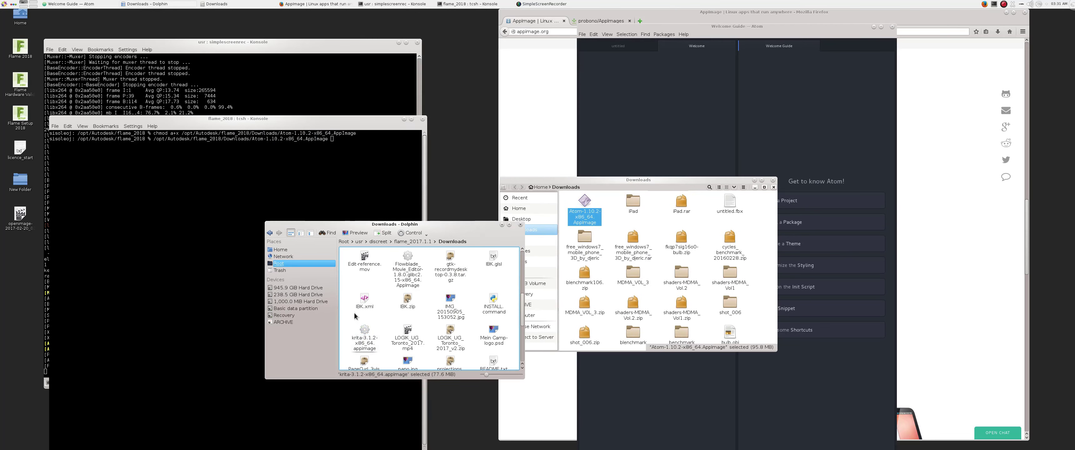
scroll(521, 317, "down", 3)
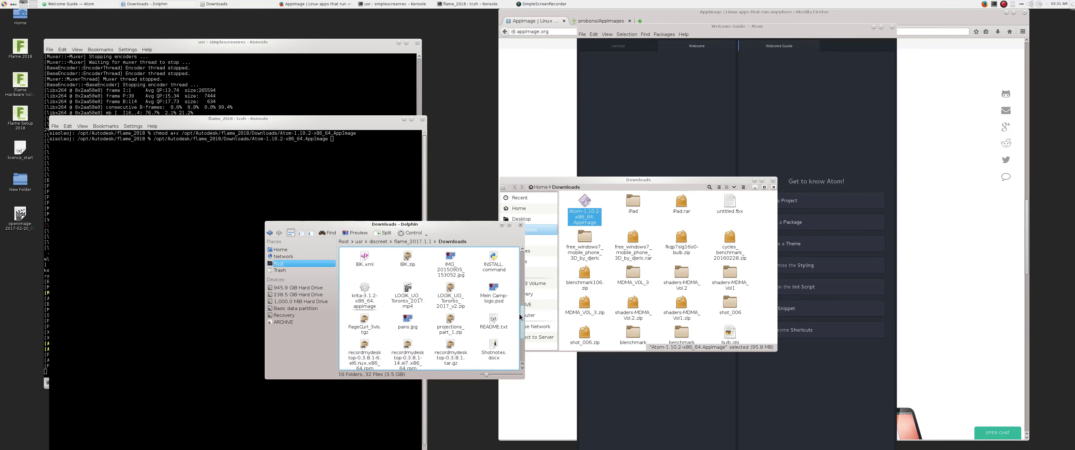
scroll(520, 323, "down", 3)
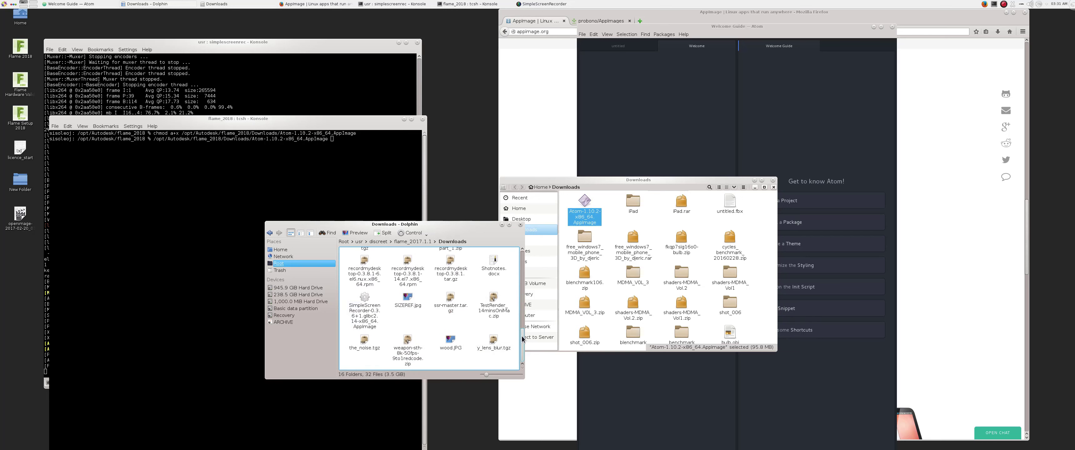
scroll(521, 343, "up", 5)
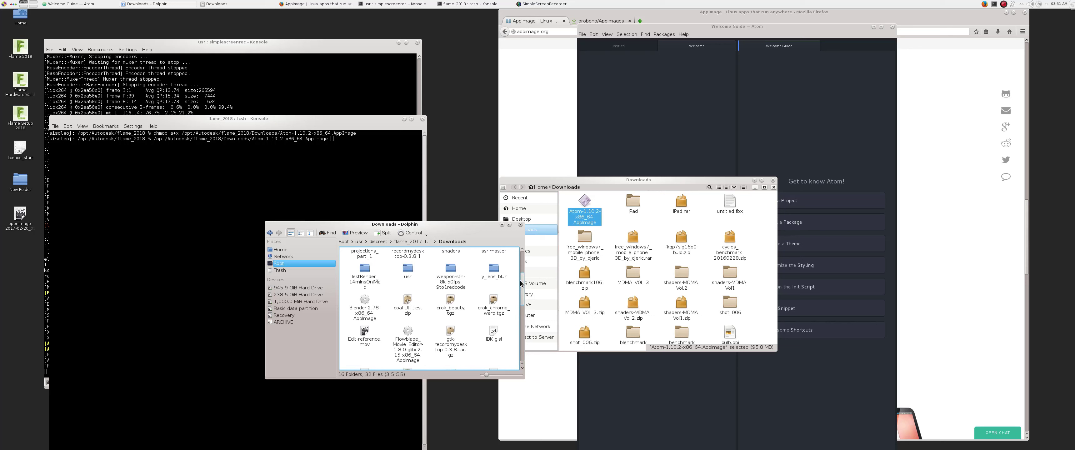